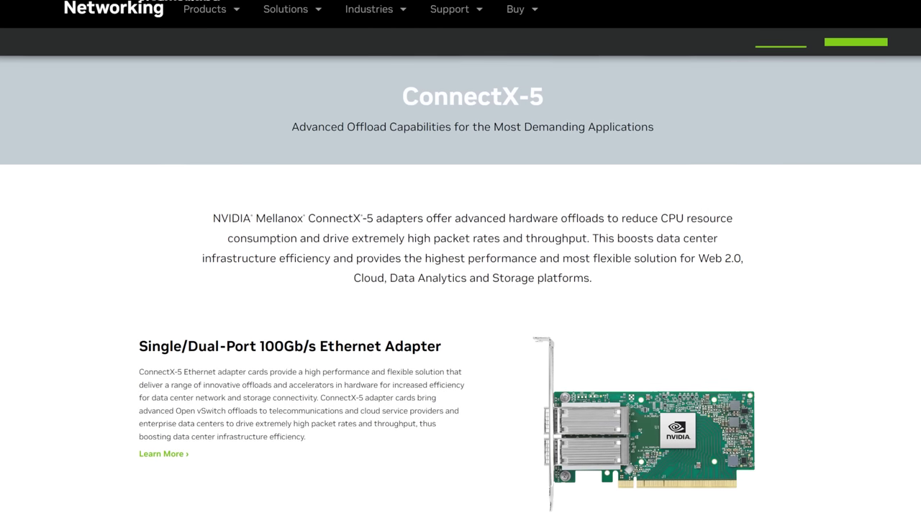
# Review the NVIDIA ConnectX-5 product page from the introduction down to the Highlights specifications
pyautogui.scroll(-2, 461, 288)
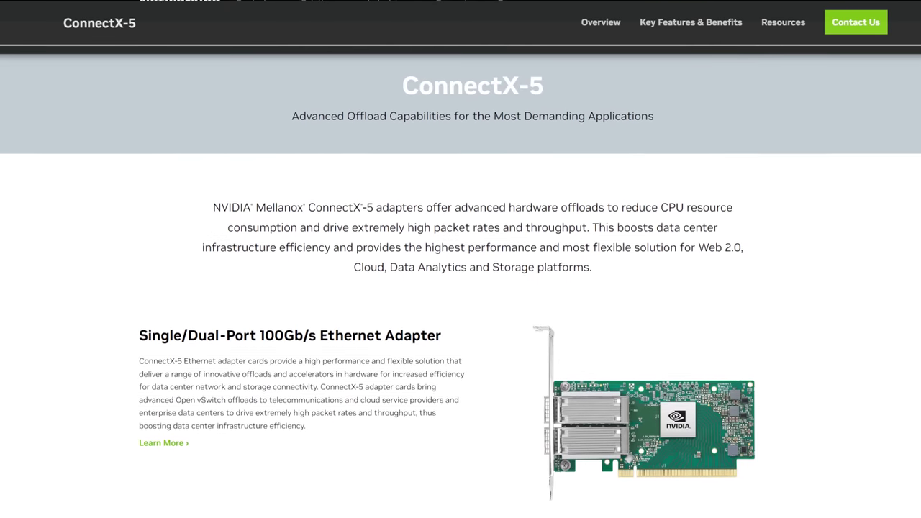
pyautogui.scroll(-2, 460, 288)
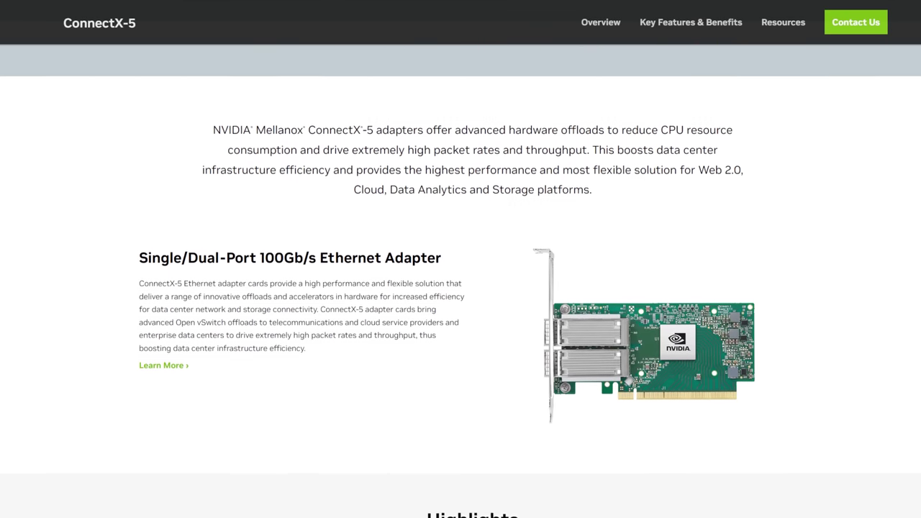
pyautogui.scroll(-2, 461, 288)
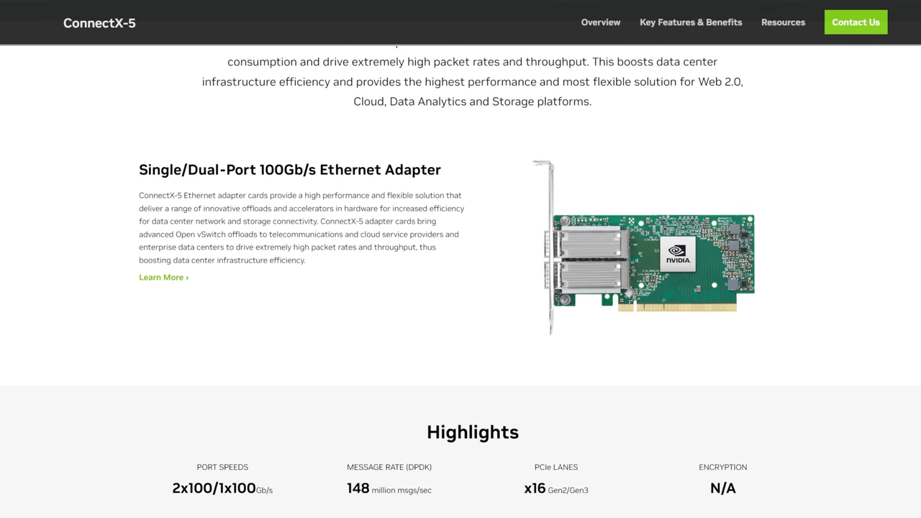
pyautogui.scroll(-2, 460, 288)
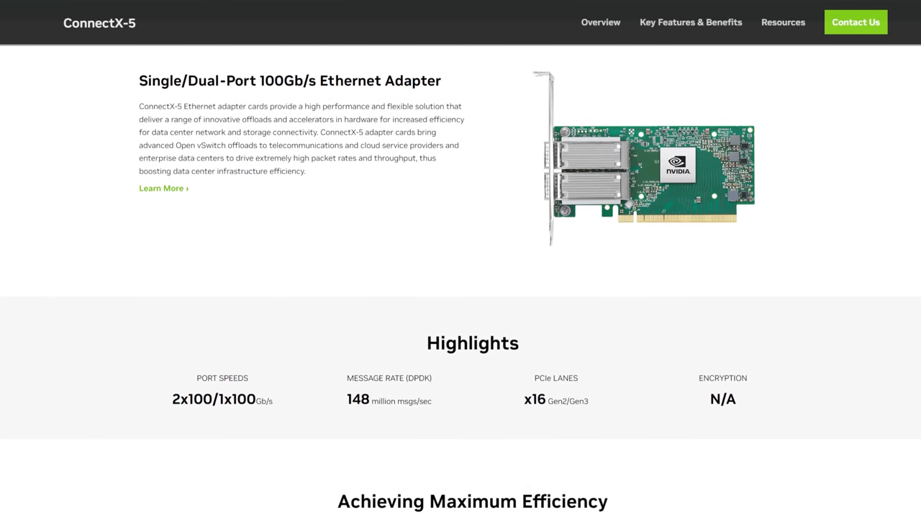
pyautogui.scroll(-2, 461, 288)
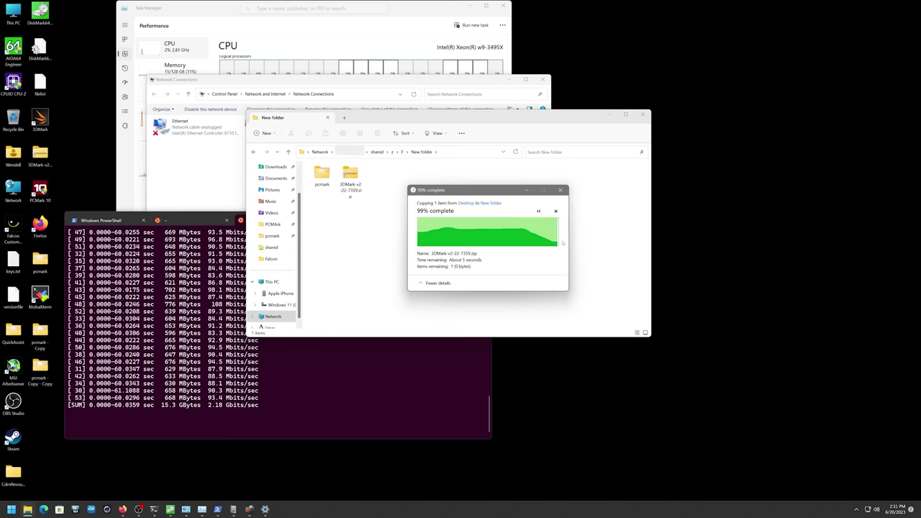
# Copy 3DMark-v2-22-7359.zip into the shared network New folder again, replacing the file in the destination
pyautogui.click(561, 191)
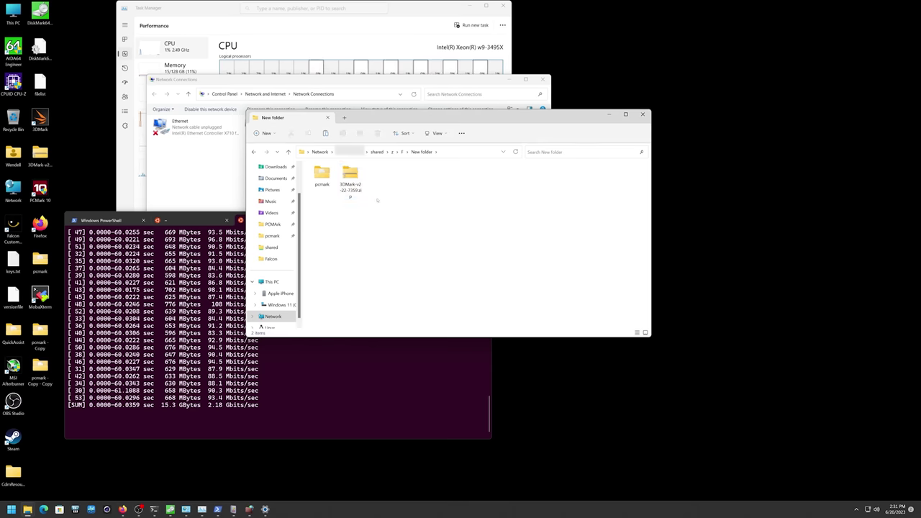
pyautogui.hotkey('ctrl', 'v')
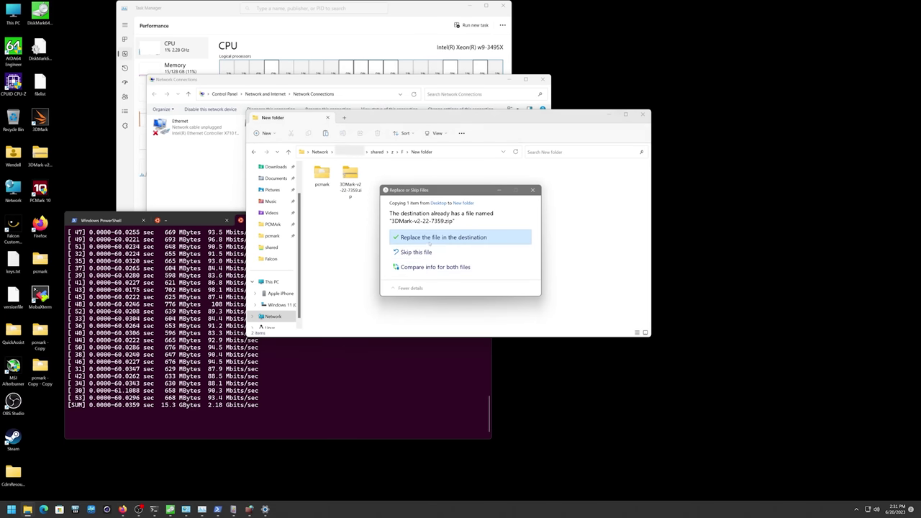
pyautogui.click(434, 237)
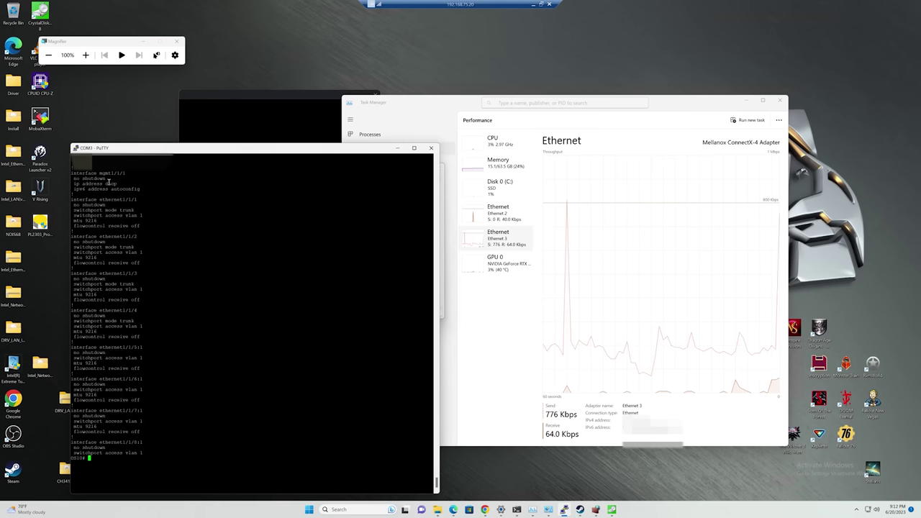
# Examine the management and Ethernet interface settings listed in the switch's serial console
pyautogui.moveTo(109, 183); pyautogui.dragTo(120, 360)
pyautogui.moveTo(147, 457); pyautogui.dragTo(57, 177)
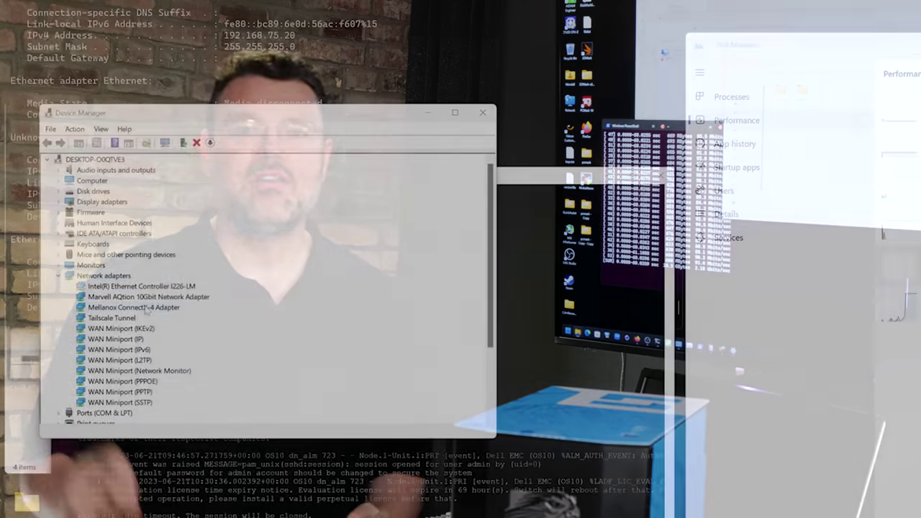
# Open the advanced properties of the Mellanox ConnectX-4 Adapter in Device Manager
pyautogui.doubleClick(146, 308)
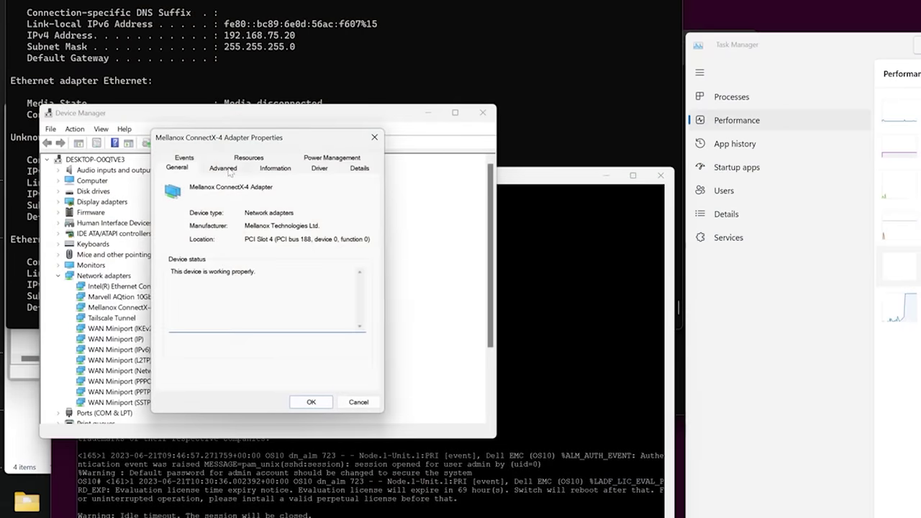
pyautogui.click(224, 168)
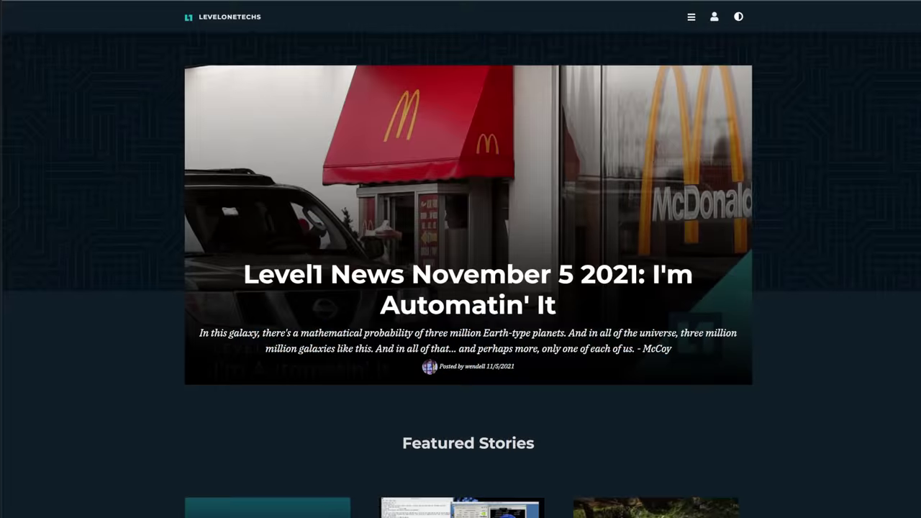
# Look through the Level1Techs homepage, from the featured stories to the latest videos and articles
pyautogui.scroll(-5, 866, 195)
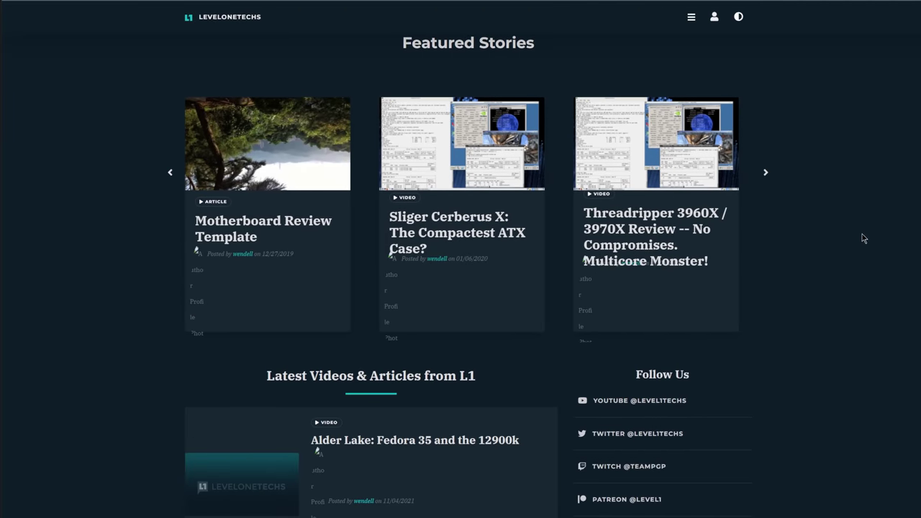
pyautogui.middleClick(862, 238)
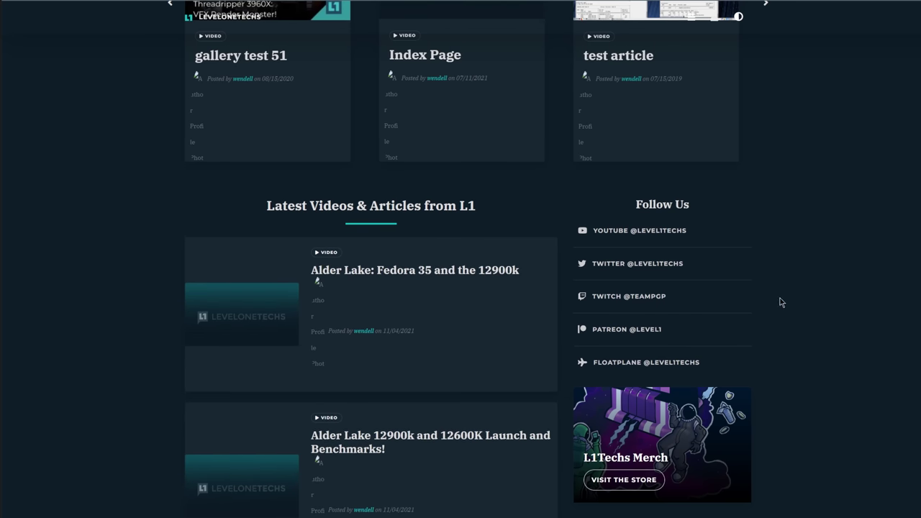
pyautogui.scroll(-2, 813, 300)
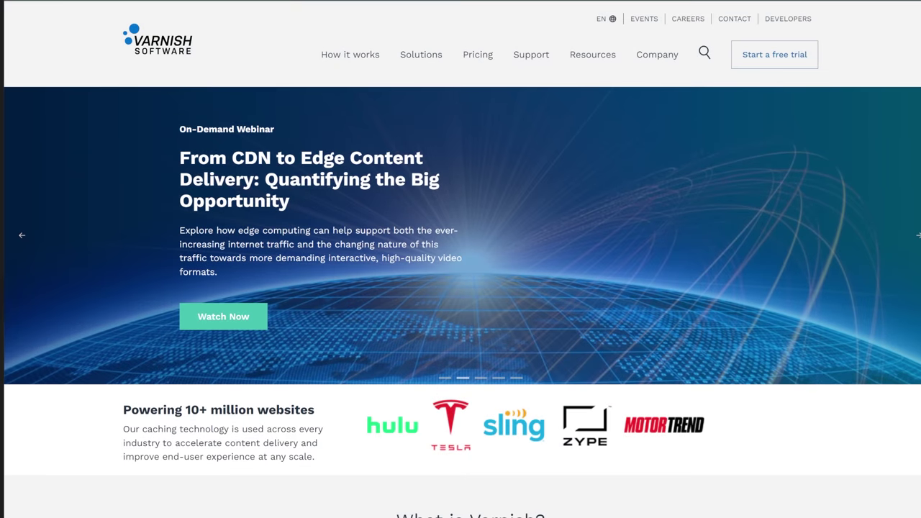
# Read the Varnish Software homepage's "What is Varnish?" section and its four solution descriptions
pyautogui.scroll(-5, 462, 298)
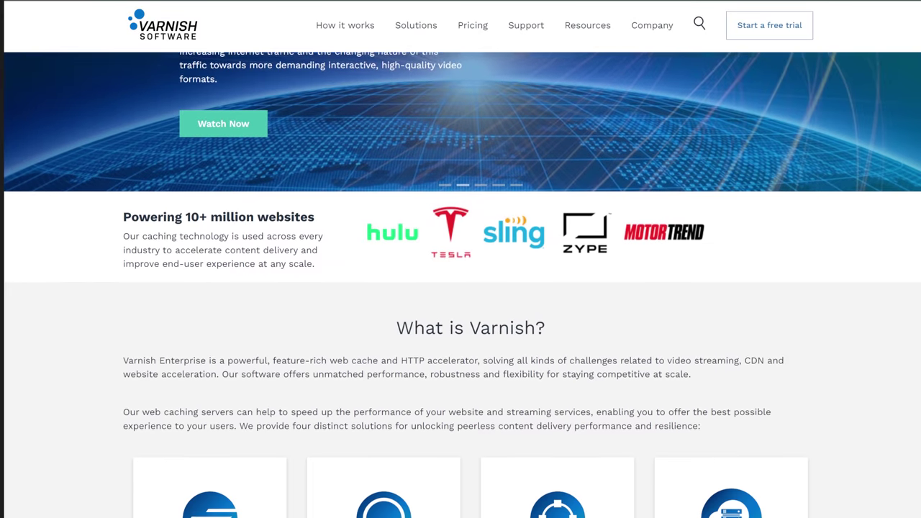
pyautogui.scroll(-4, 462, 298)
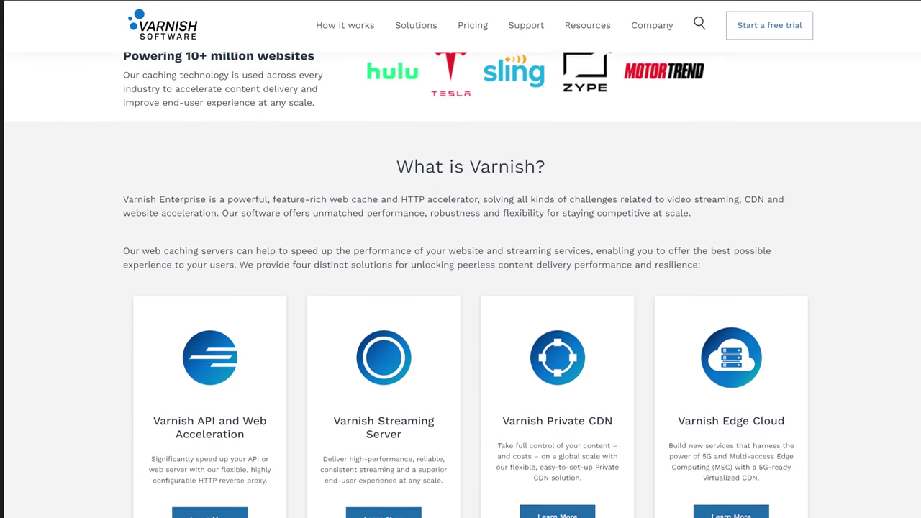
pyautogui.scroll(-3, 462, 298)
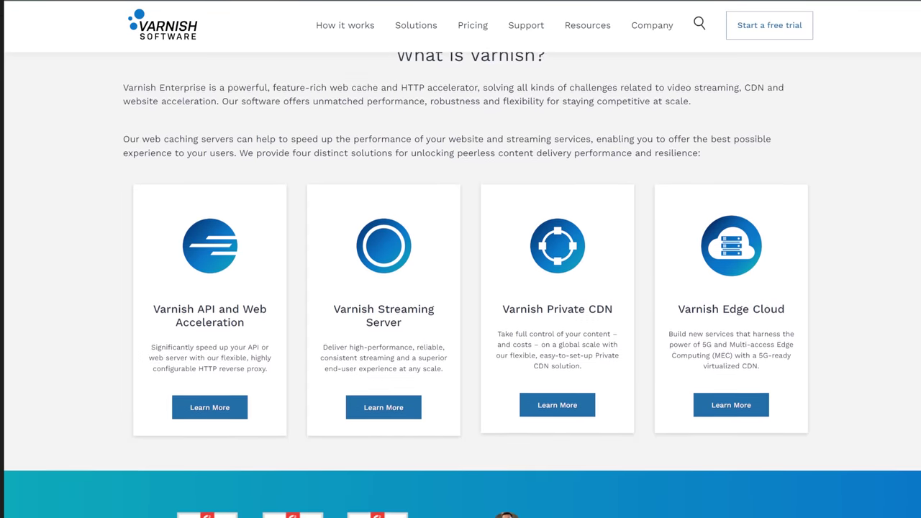
pyautogui.scroll(-3, 461, 298)
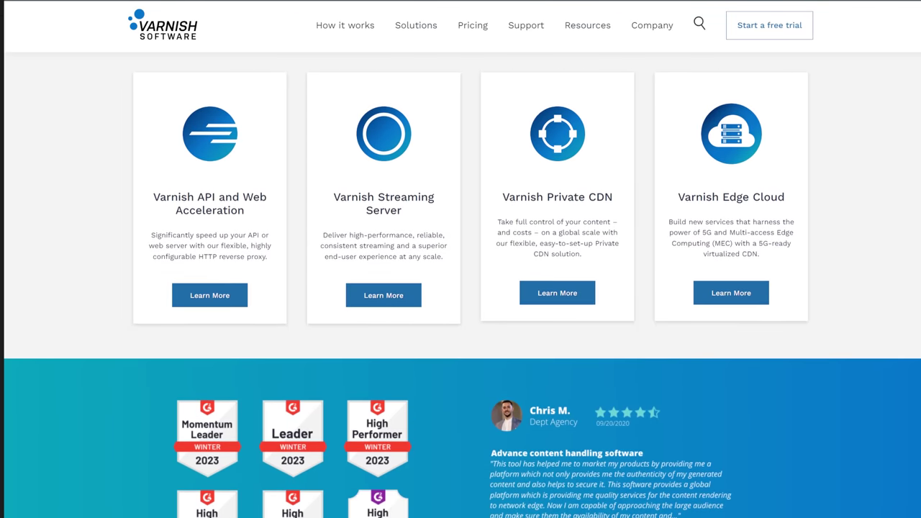
pyautogui.scroll(-1, 462, 298)
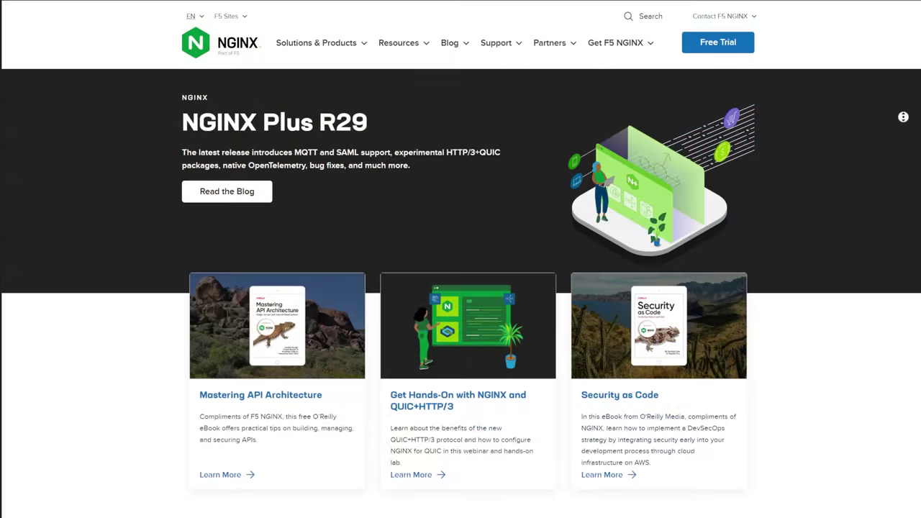
# Review the NGINX homepage down through the App Delivery section and its diagram
pyautogui.scroll(-2, 903, 116)
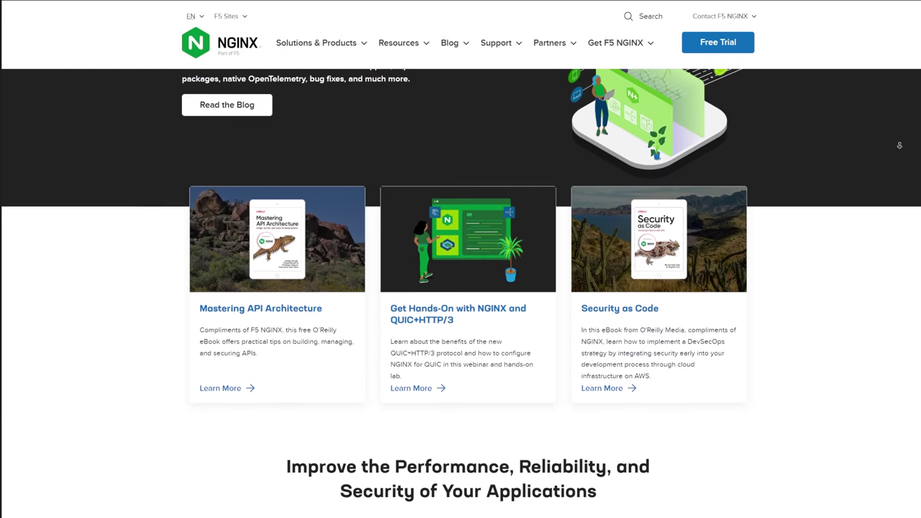
pyautogui.scroll(-3, 898, 146)
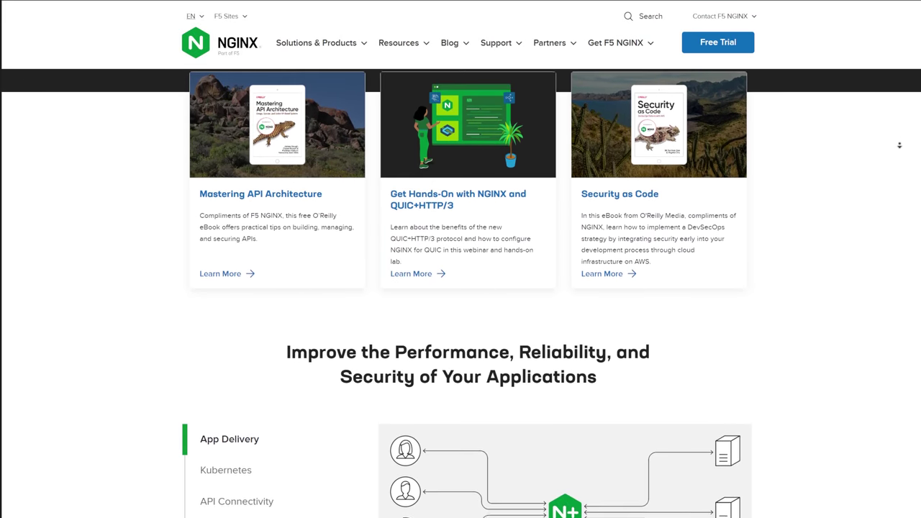
pyautogui.scroll(-3, 899, 145)
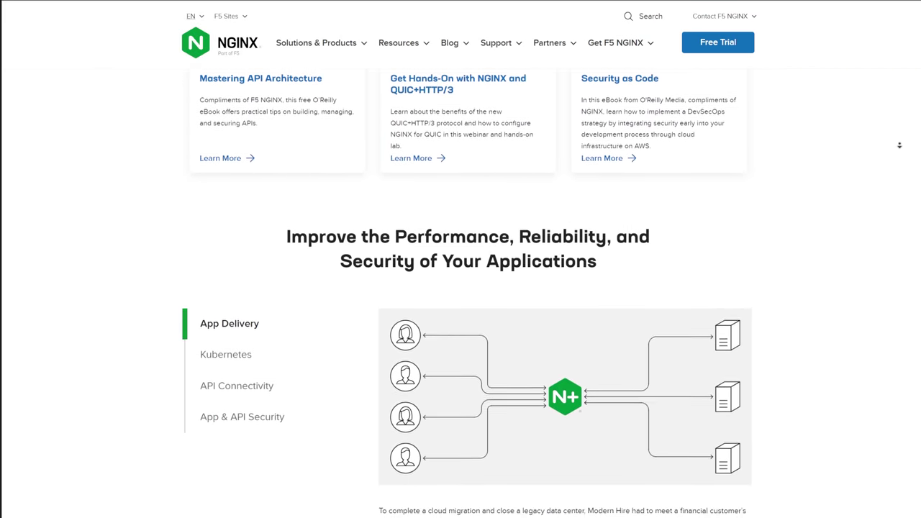
pyautogui.scroll(-3, 900, 145)
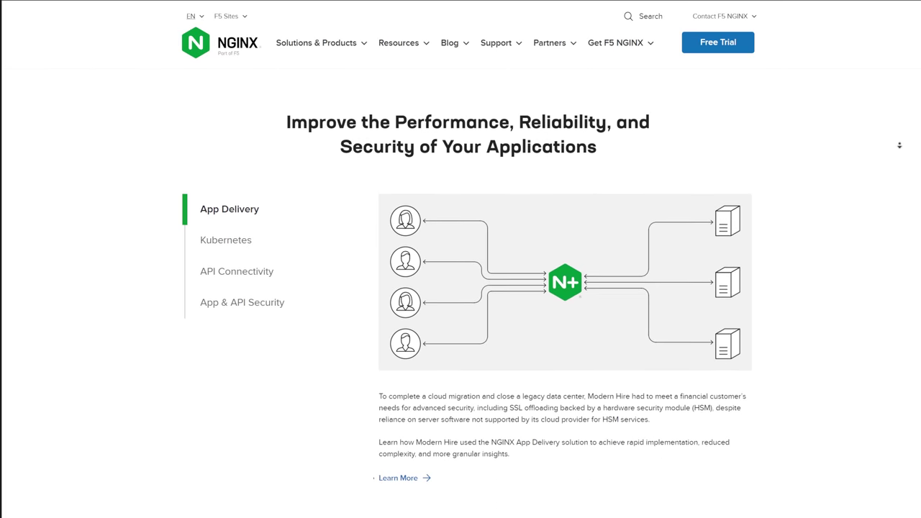
pyautogui.scroll(-3, 900, 145)
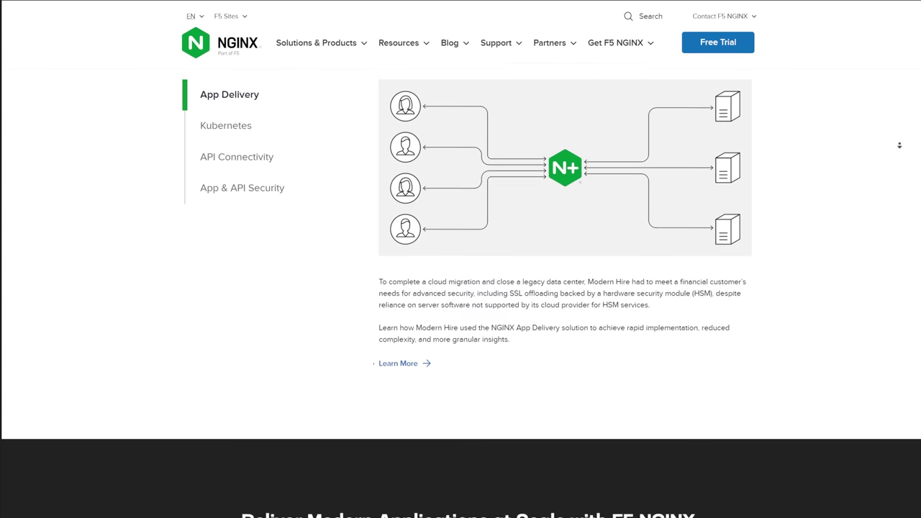
pyautogui.scroll(-2, 900, 145)
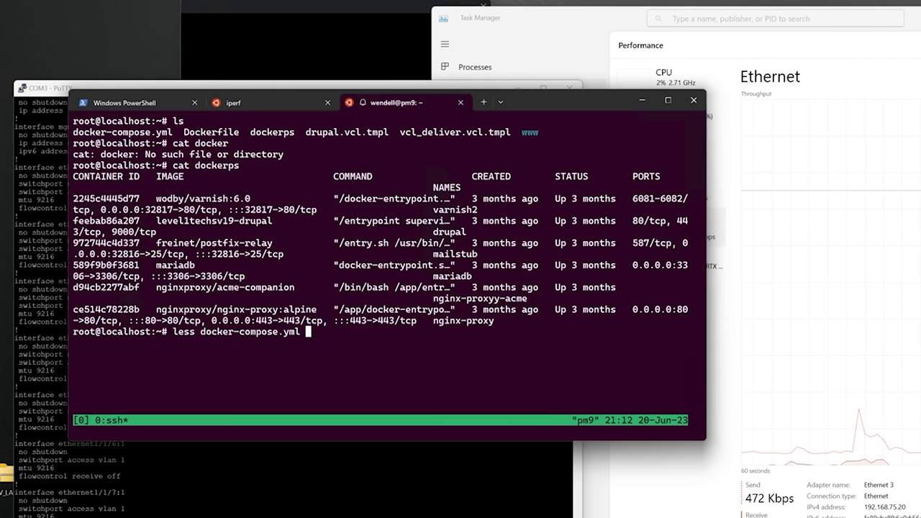
# Open docker-compose.yml with less and read through the service definitions to the end of the file
pyautogui.press('Return')
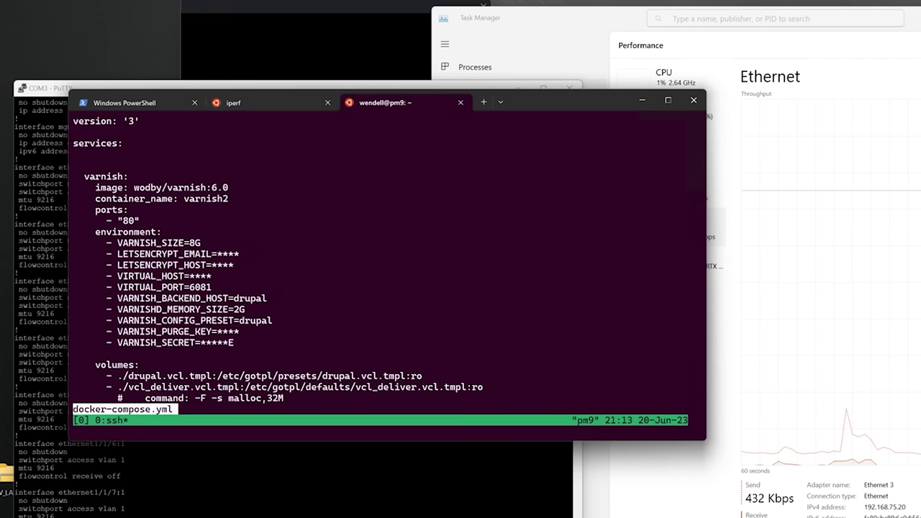
pyautogui.press('Right')
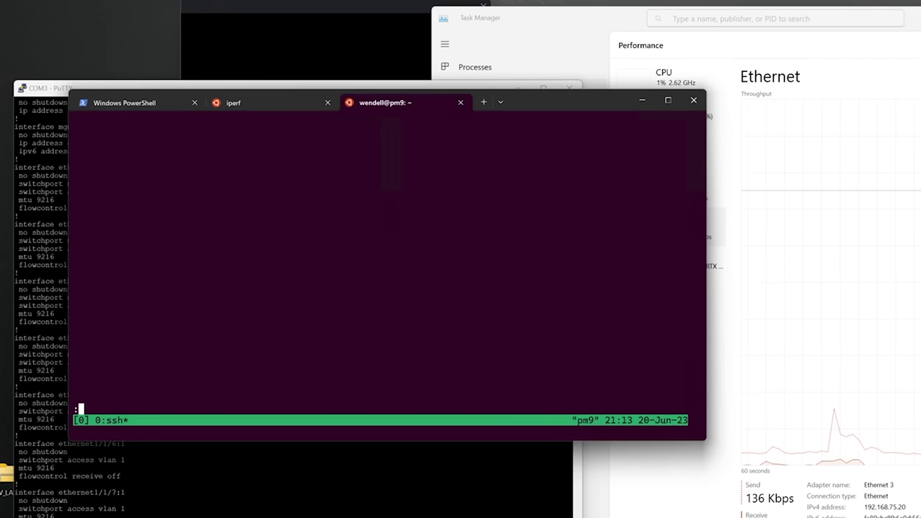
pyautogui.press('Left')
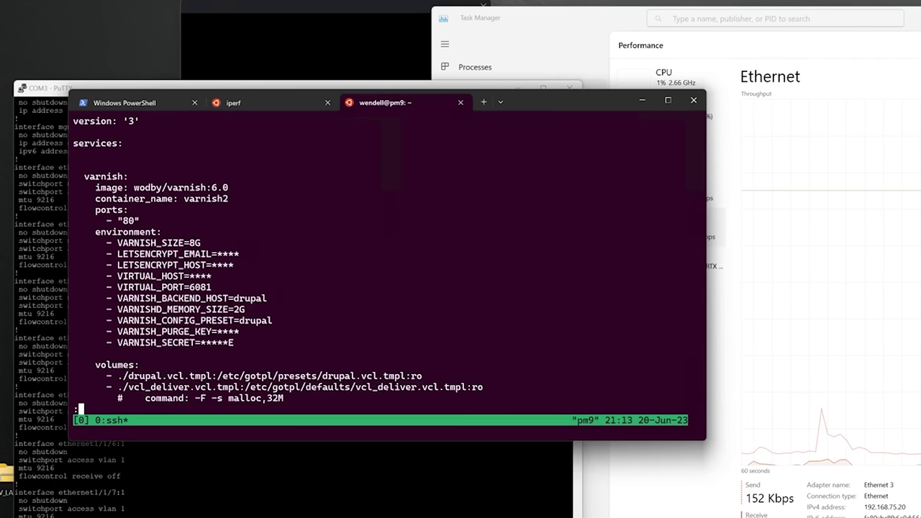
pyautogui.press('Down')
pyautogui.press('Up')
pyautogui.press('Down')
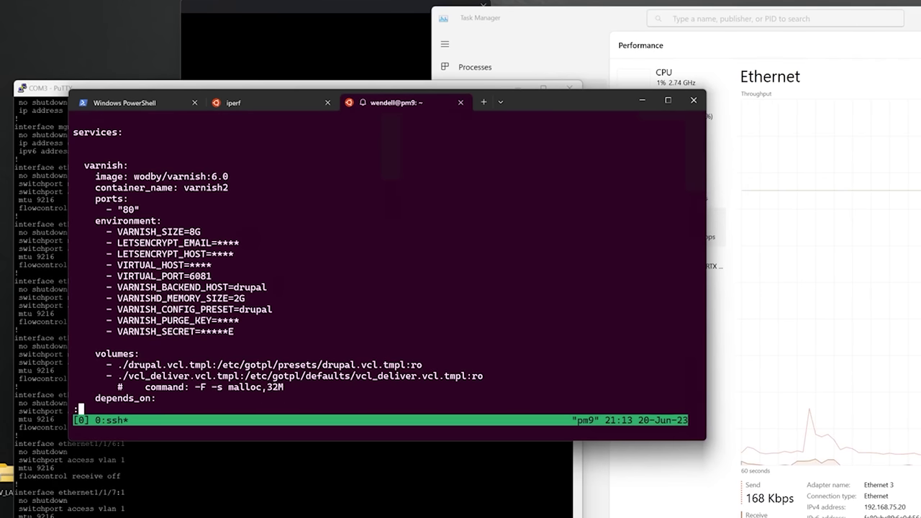
pyautogui.press('Up')
pyautogui.press('Down')
pyautogui.press('Down')
pyautogui.press('Down')
pyautogui.press('Down')
pyautogui.press('Down')
pyautogui.press('Down')
pyautogui.press('Down')
pyautogui.press('Down')
pyautogui.press('Down')
pyautogui.press('Down')
pyautogui.press('Down')
pyautogui.press('Down')
pyautogui.press('Down')
pyautogui.press('Down')
pyautogui.press('Down')
pyautogui.press('Down')
pyautogui.press('Down')
pyautogui.press('Down')
pyautogui.press('Down')
pyautogui.press('Down')
pyautogui.press('Down')
pyautogui.press('Down')
pyautogui.press('Down')
pyautogui.press('Down')
pyautogui.press('Down')
pyautogui.press('Down')
pyautogui.press('Down')
pyautogui.press('Down')
pyautogui.press('Down')
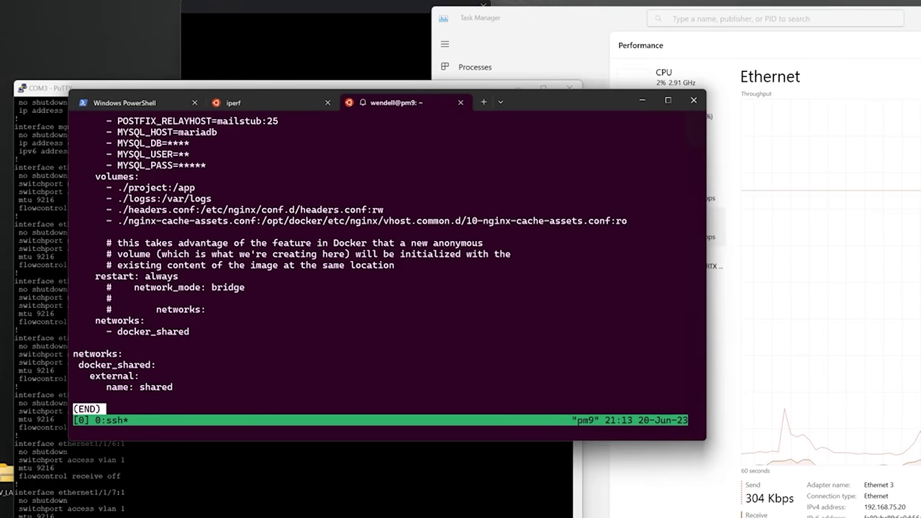
# Go back up through docker-compose.yml to review the mailstub and varnish service definitions
pyautogui.press('Up')
pyautogui.press('Up')
pyautogui.press('Up')
pyautogui.press('Up')
pyautogui.press('Up')
pyautogui.press('Up')
pyautogui.press('Up')
pyautogui.press('Up')
pyautogui.press('Up')
pyautogui.press('Up')
pyautogui.press('Up')
pyautogui.press('Up')
pyautogui.press('Up')
pyautogui.press('Up')
pyautogui.press('Up')
pyautogui.press('Up')
pyautogui.press('Up')
pyautogui.press('Up')
pyautogui.press('Up')
pyautogui.press('Up')
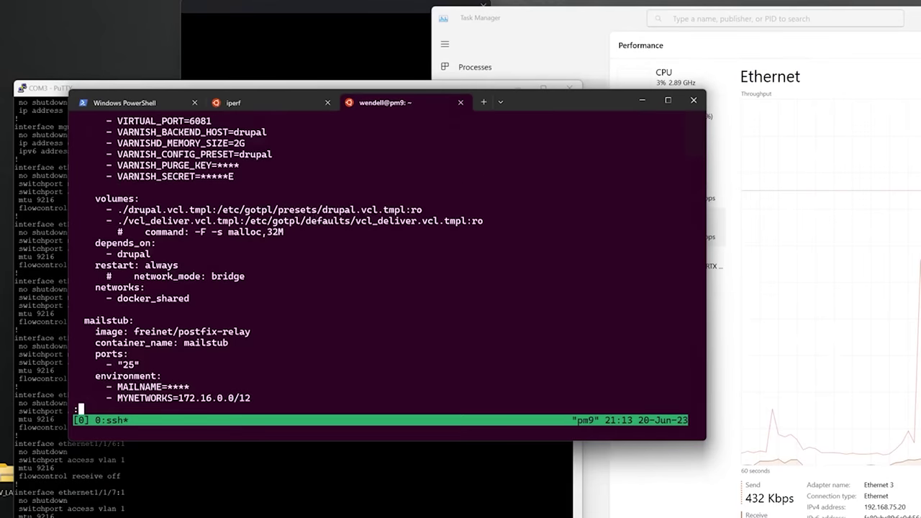
pyautogui.press('Up')
pyautogui.press('Up')
pyautogui.press('Up')
pyautogui.press('Up')
pyautogui.press('Up')
pyautogui.press('Up')
pyautogui.press('Up')
pyautogui.press('Up')
pyautogui.press('Up')
pyautogui.press('Up')
pyautogui.press('Up')
pyautogui.press('Up')
pyautogui.press('Up')
pyautogui.press('Up')
pyautogui.press('Up')
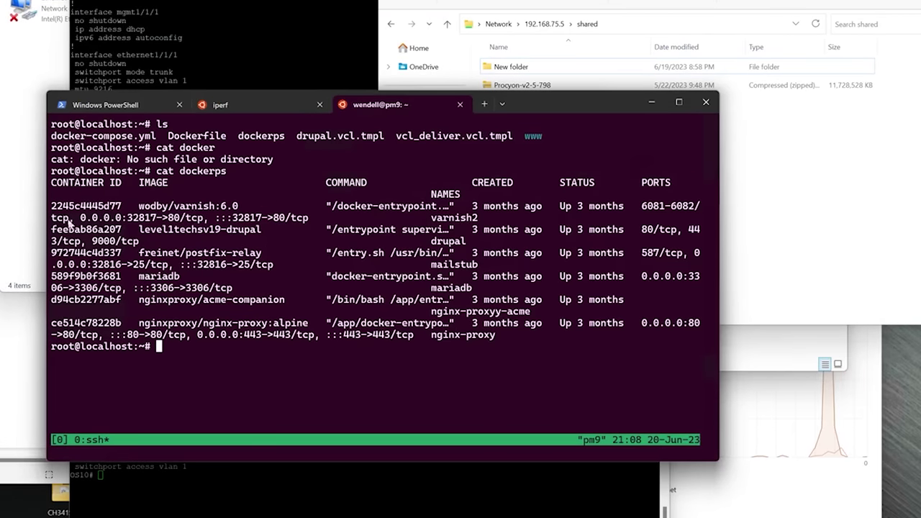
pyautogui.moveTo(64, 217); pyautogui.dragTo(93, 205)
pyautogui.click(92, 226)
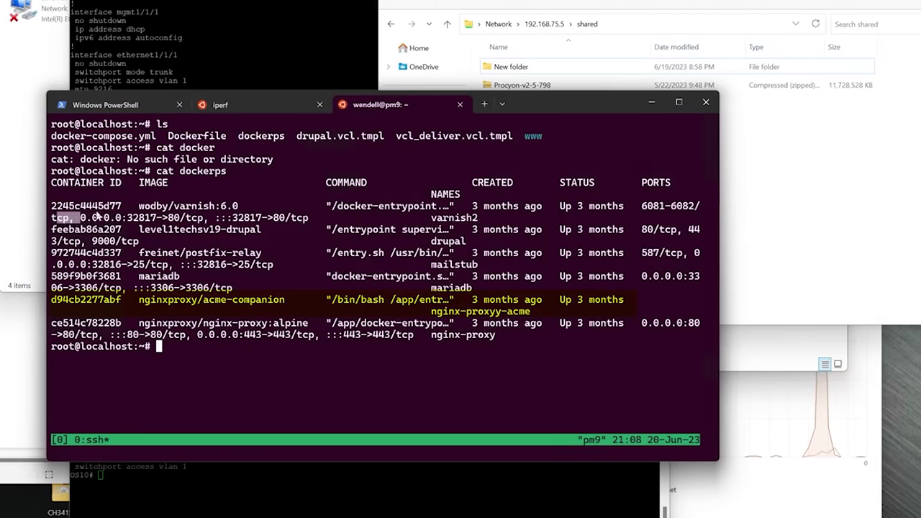
pyautogui.moveTo(96, 216); pyautogui.dragTo(93, 206)
pyautogui.click(92, 226)
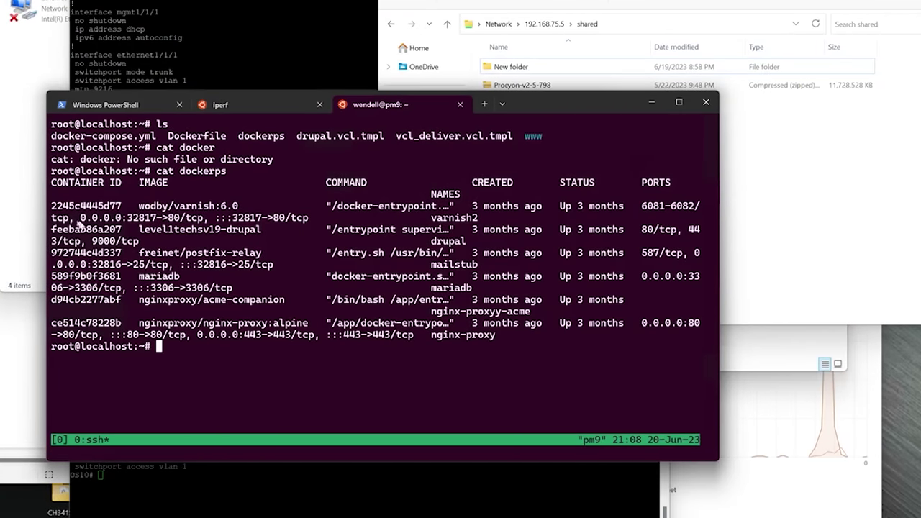
pyautogui.moveTo(100, 216); pyautogui.dragTo(91, 226)
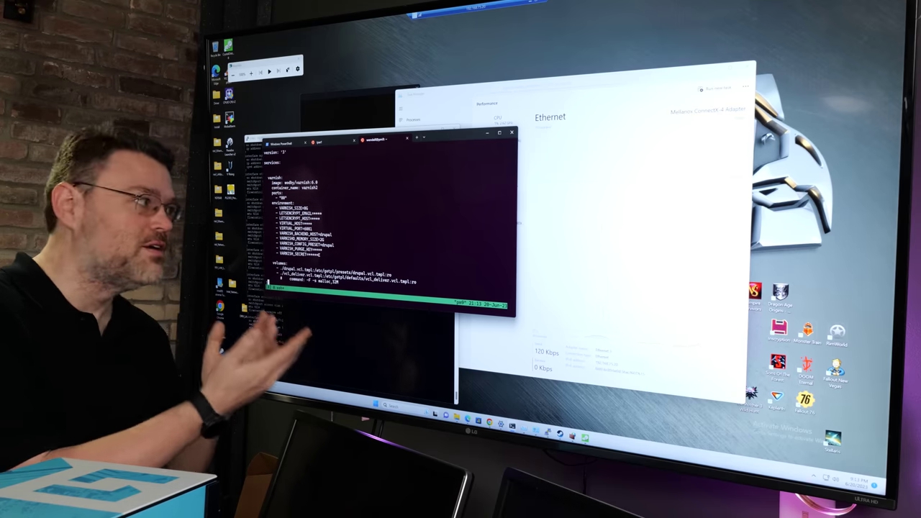
# Close docker-compose.yml and exit the less viewer
pyautogui.press('q')
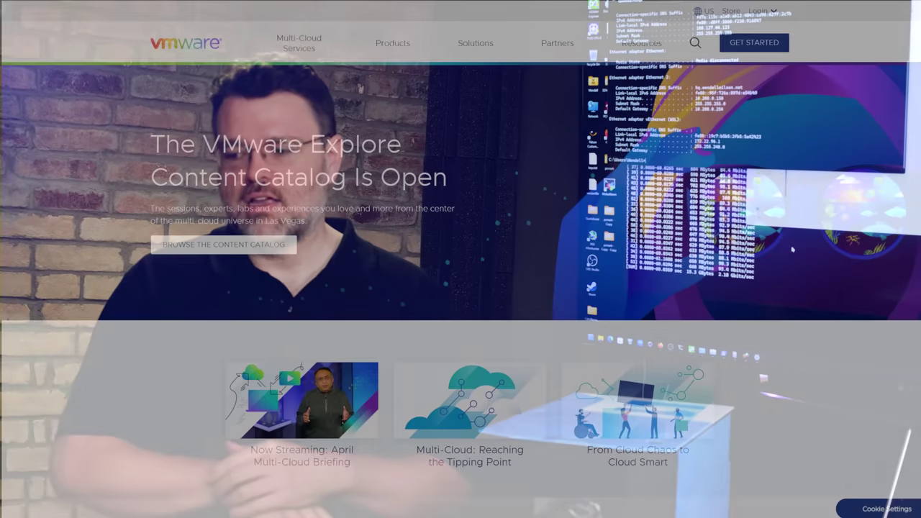
# Look over the VMware homepage, then the Suricata homepage's introduction and "Suricata is far more than an IDS/IPS" section
pyautogui.middleClick(872, 371)
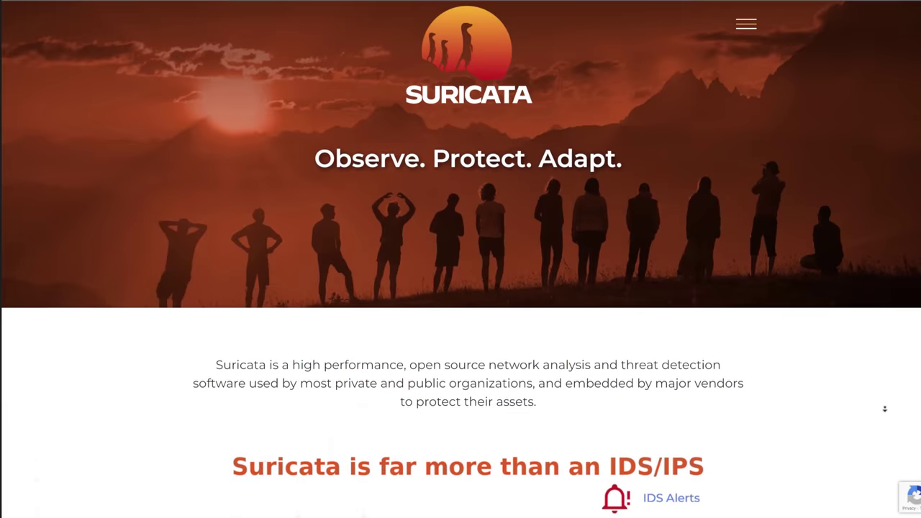
pyautogui.scroll(-4, 461, 288)
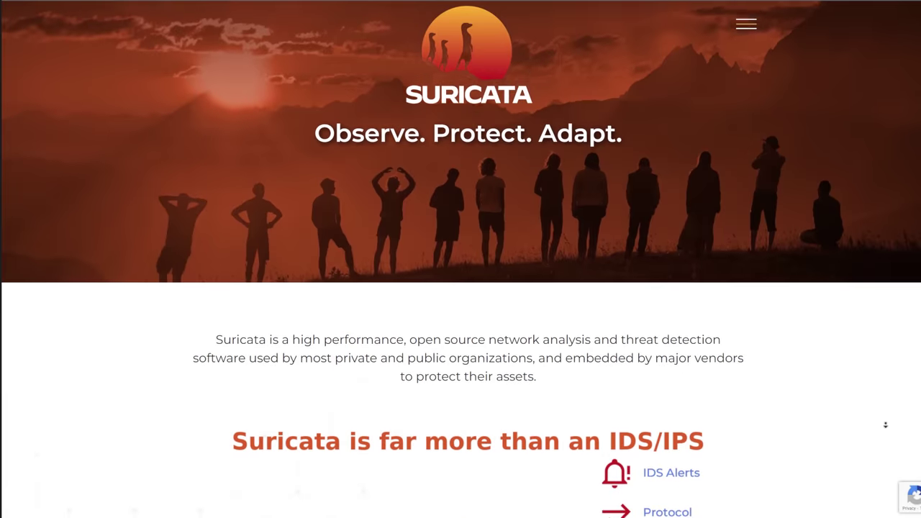
pyautogui.scroll(-3, 885, 426)
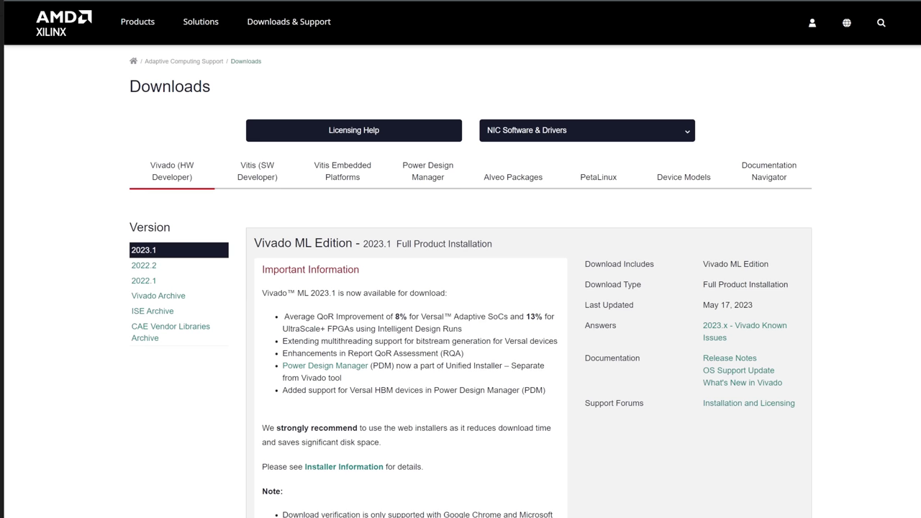
# Review the Vivado ML Edition 2023.1 information and installer downloads on the AMD Xilinx Downloads page
pyautogui.scroll(-1, 460, 259)
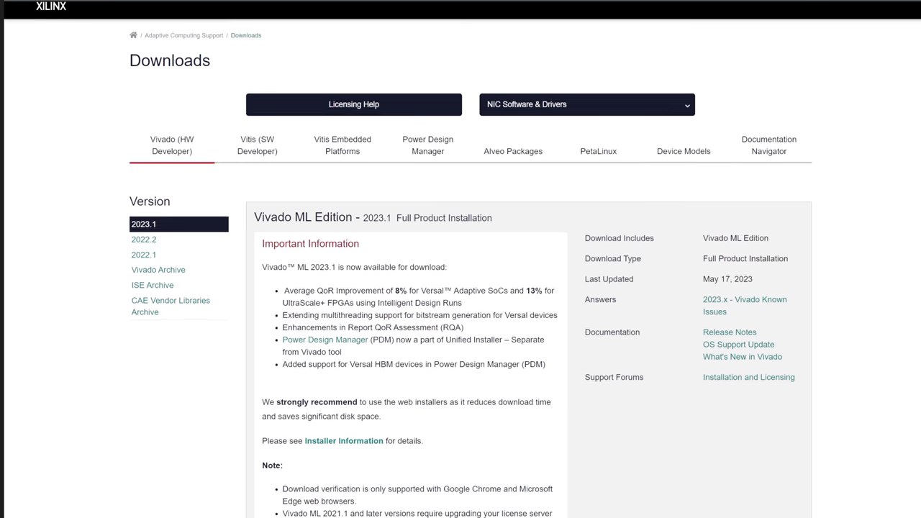
pyautogui.scroll(-1, 461, 259)
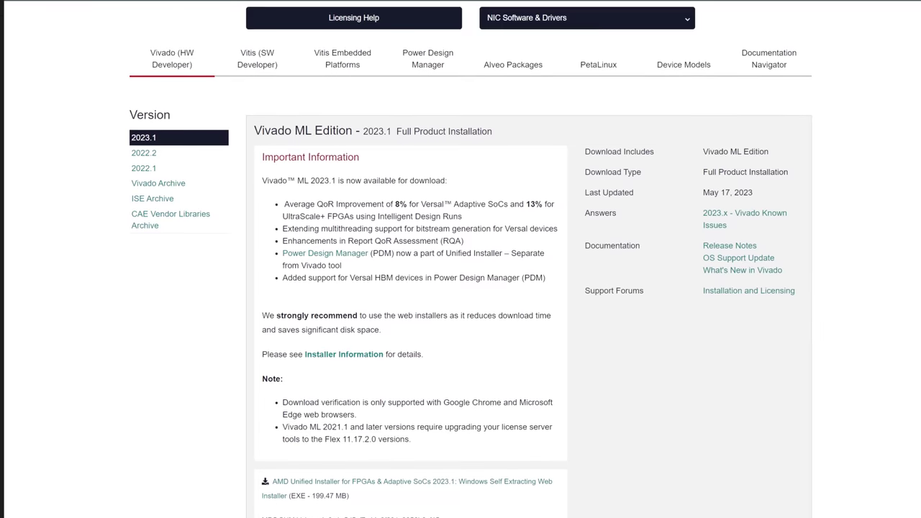
pyautogui.scroll(-1, 460, 259)
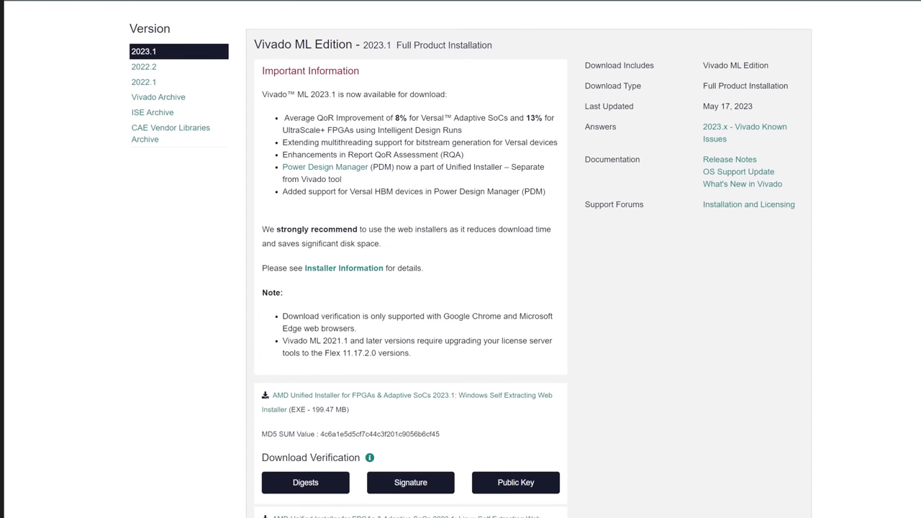
pyautogui.scroll(-1, 460, 259)
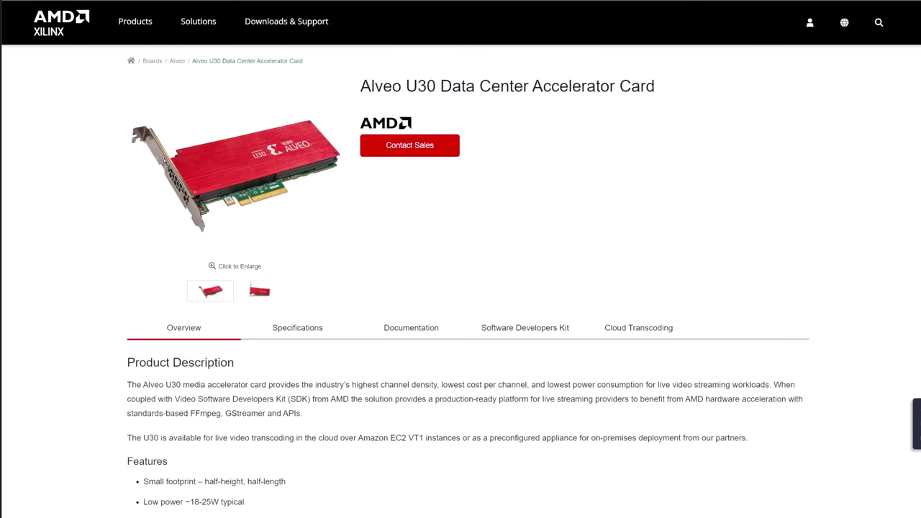
# Read the Alveo U30 Data Center Accelerator Card overview from the product description through Key Features & Benefits
pyautogui.scroll(-2, 903, 162)
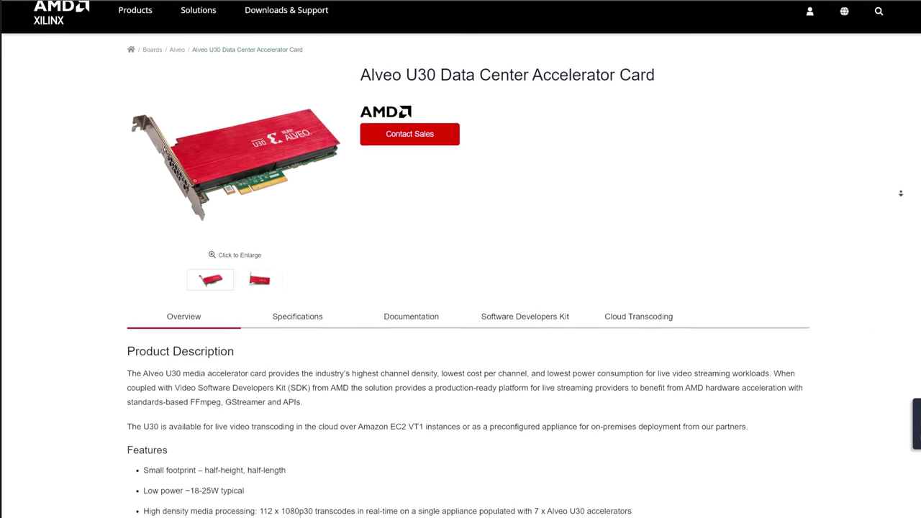
pyautogui.scroll(-3, 902, 195)
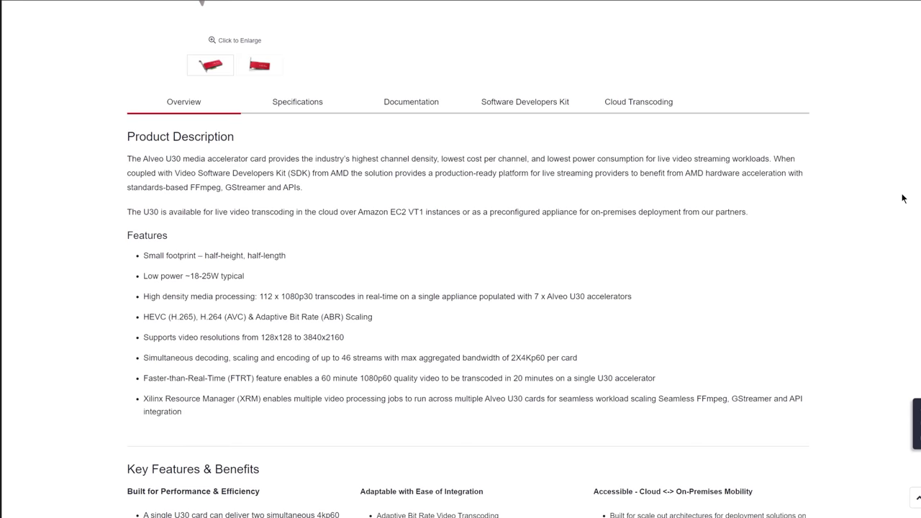
pyautogui.scroll(-4, 903, 199)
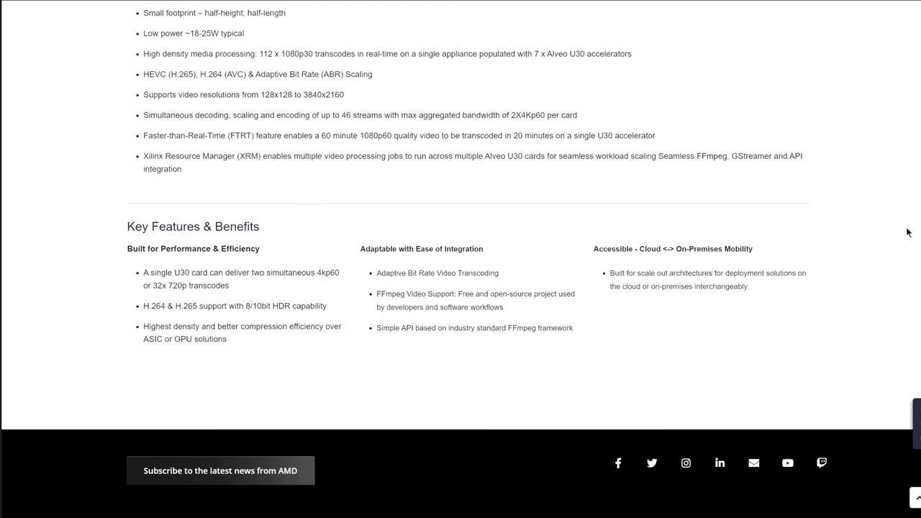
# Show the Alveo U30 card's specifications and read the table from dimensions down to tool support and solutions
pyautogui.scroll(5, 906, 232)
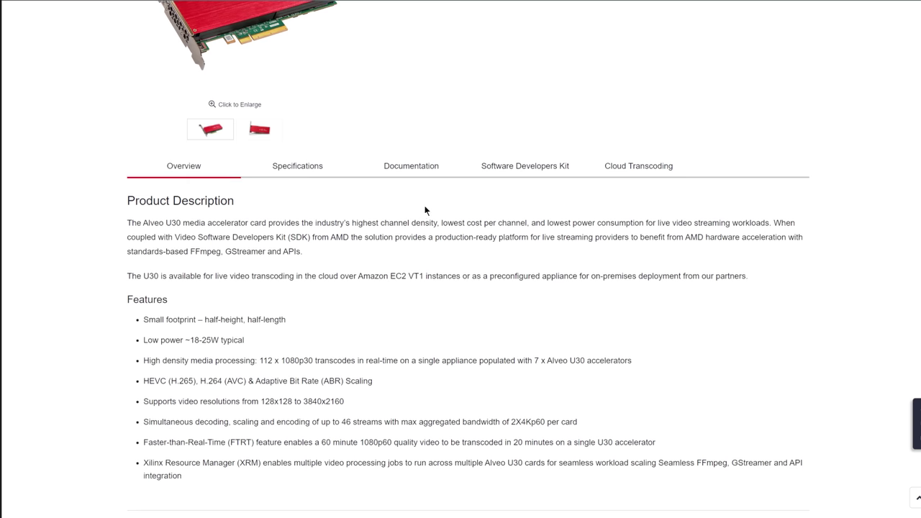
pyautogui.click(308, 167)
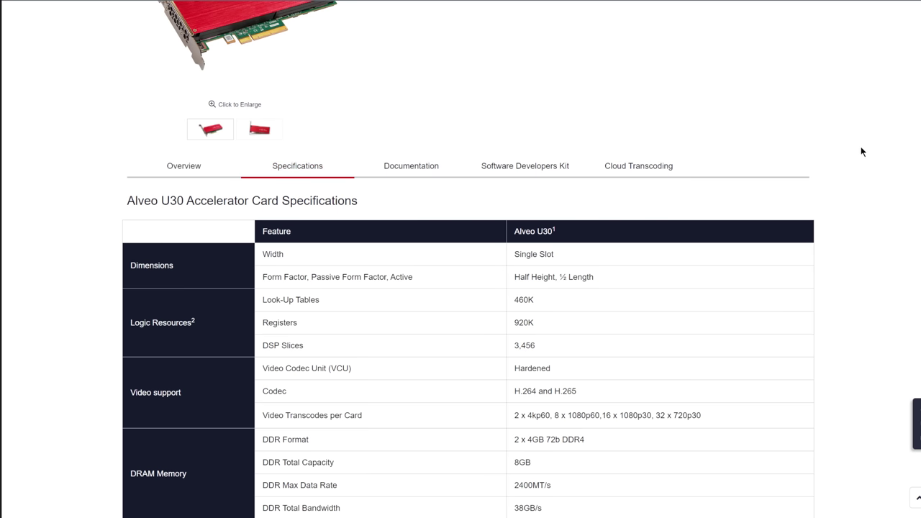
pyautogui.scroll(-1, 861, 174)
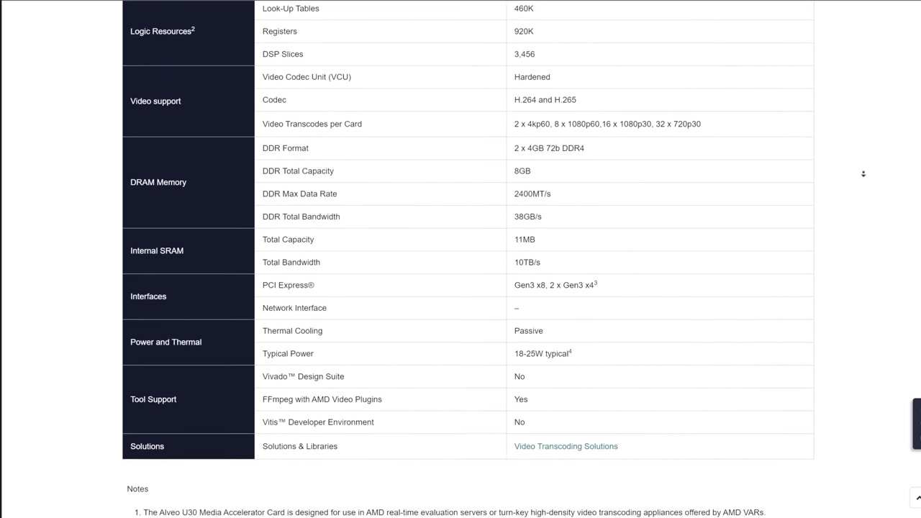
pyautogui.middleClick(865, 175)
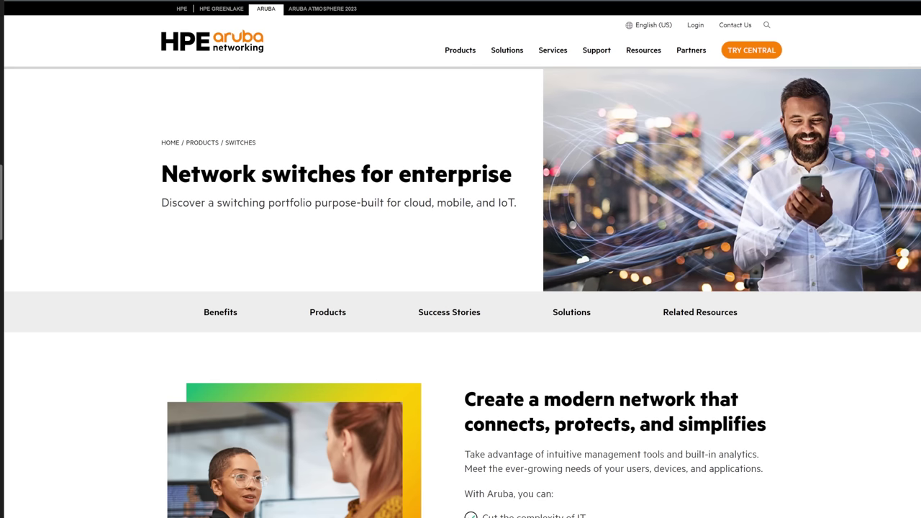
# Review the HPE Aruba enterprise network switches page down to the Aruba CX Switching section
pyautogui.scroll(-2, 460, 293)
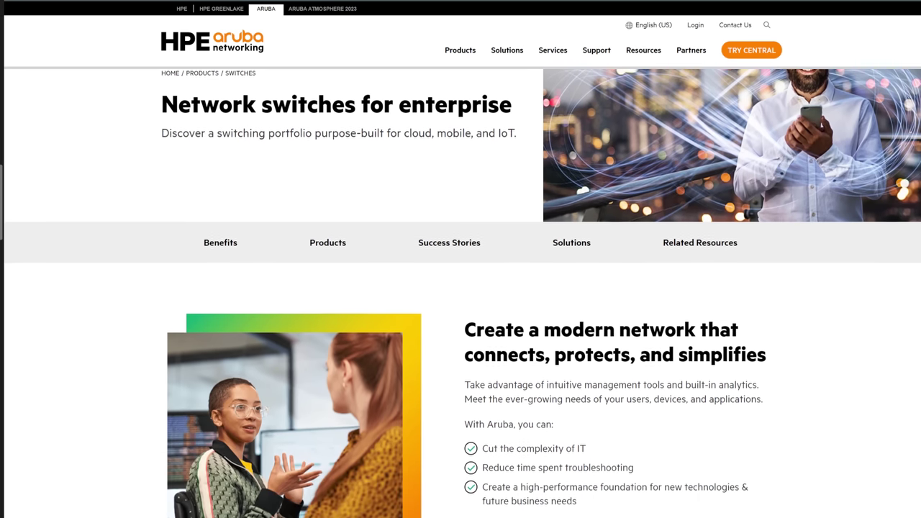
pyautogui.scroll(-3, 461, 293)
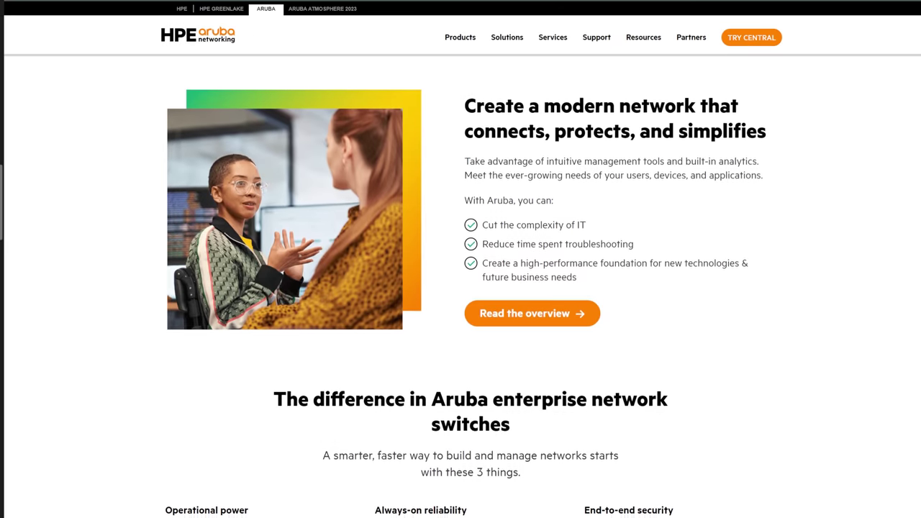
pyautogui.scroll(-3, 461, 293)
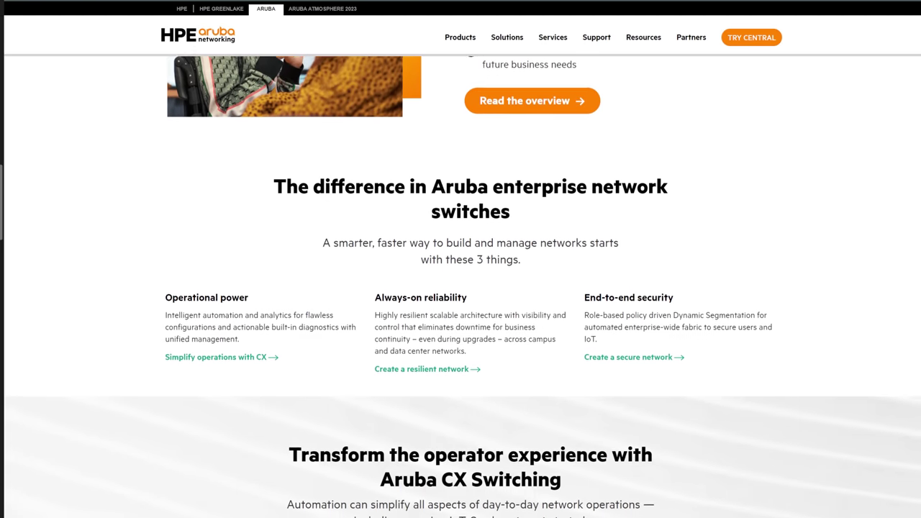
pyautogui.scroll(-1, 460, 293)
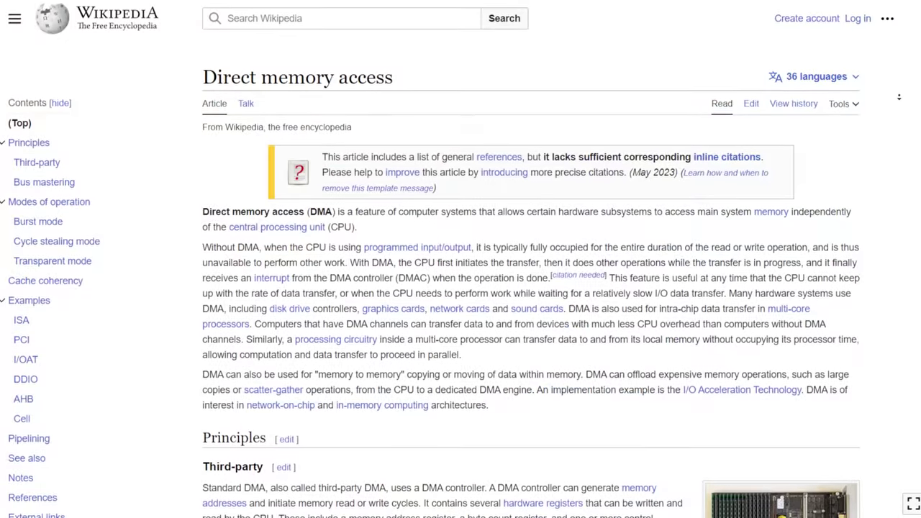
# Read the Wikipedia article on direct memory access from the introduction into the third-party DMA principles
pyautogui.scroll(-2, 898, 97)
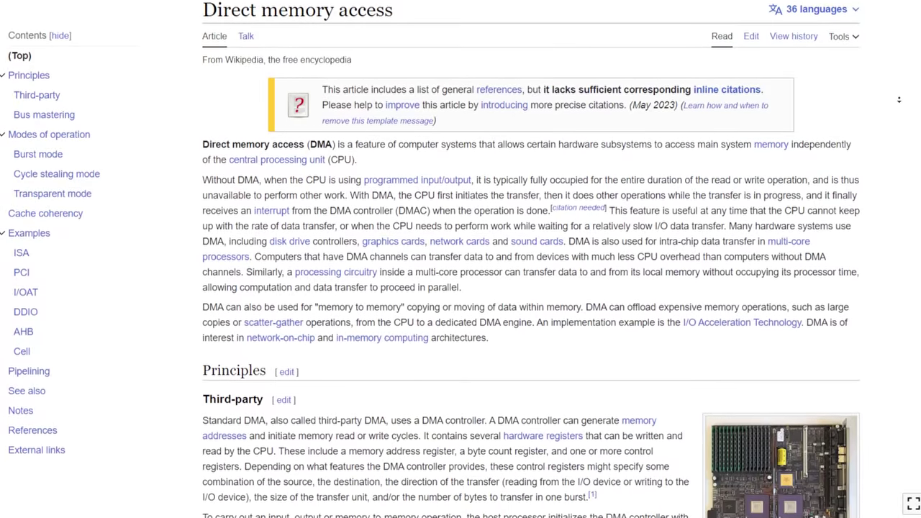
pyautogui.scroll(-1, 899, 100)
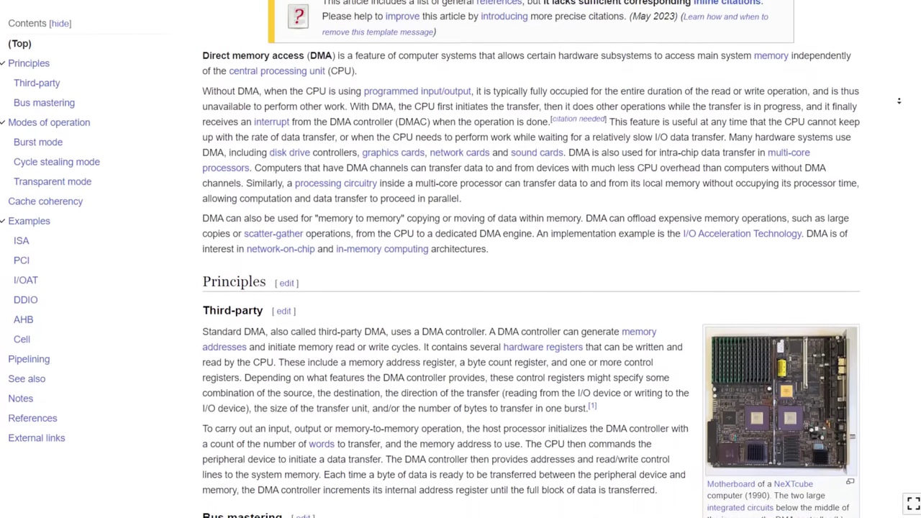